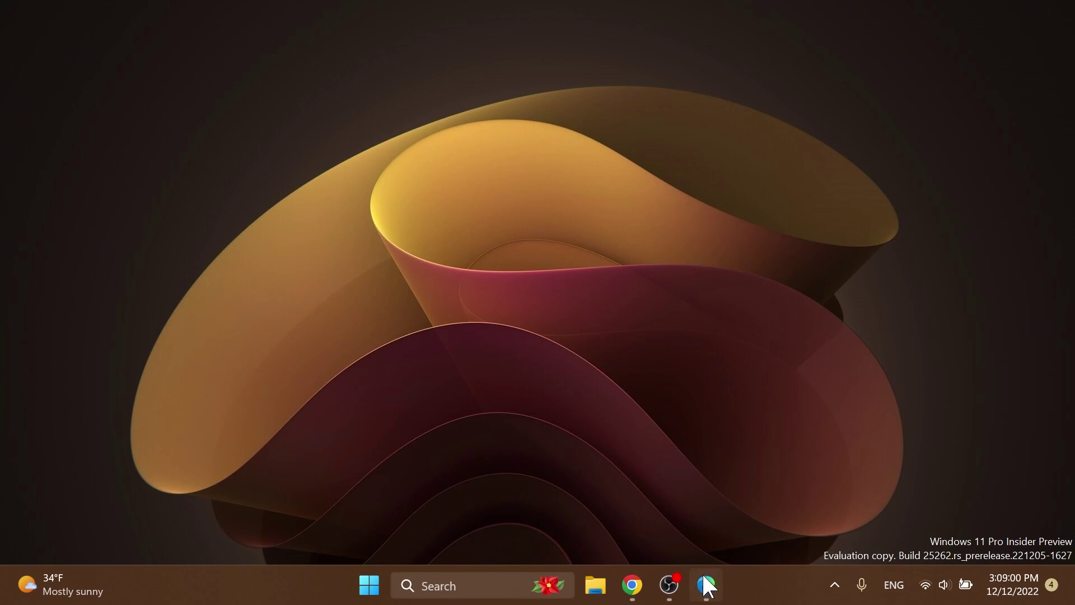
Open github.com/thebookisclosed/ViVe/releases in Microsoft Edge from the taskbar
{"action": "left_click", "coordinate": [706, 584]}
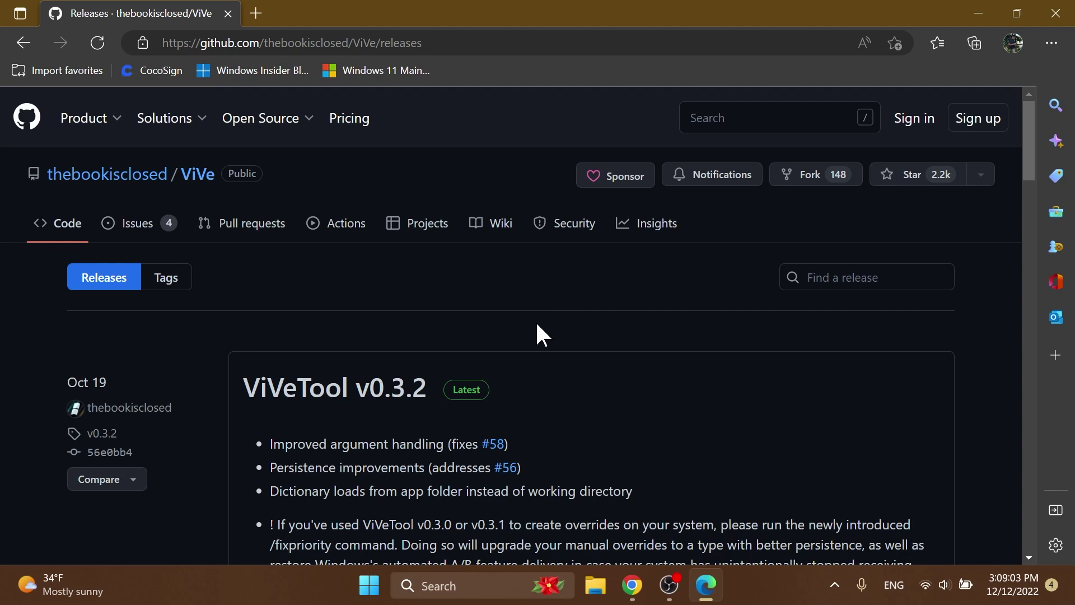
Scroll down to the v0.3.2 Assets to get ViVeTool-v0.3.2.zip
{"action": "scroll", "coordinate": [592, 321], "scroll_direction": "down", "scroll_amount": 2}
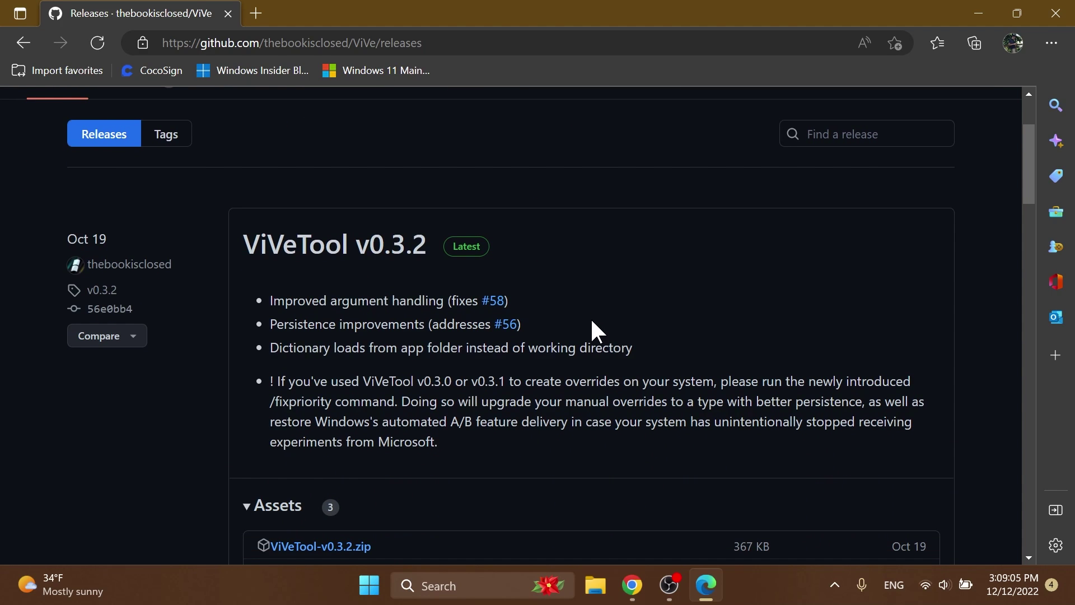
{"action": "scroll", "coordinate": [592, 321], "scroll_direction": "down", "scroll_amount": 2}
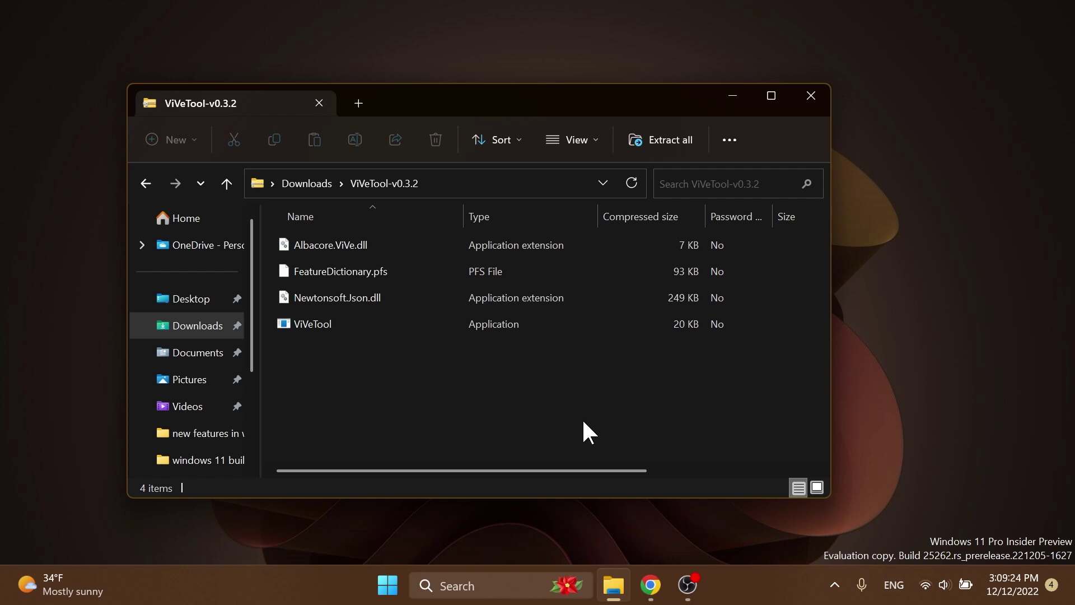
Extract all of the ViVeTool archive into C:\Windows\System32 via Local Disk (C:) > Windows
{"action": "left_click", "coordinate": [652, 141]}
{"action": "left_click", "coordinate": [709, 216]}
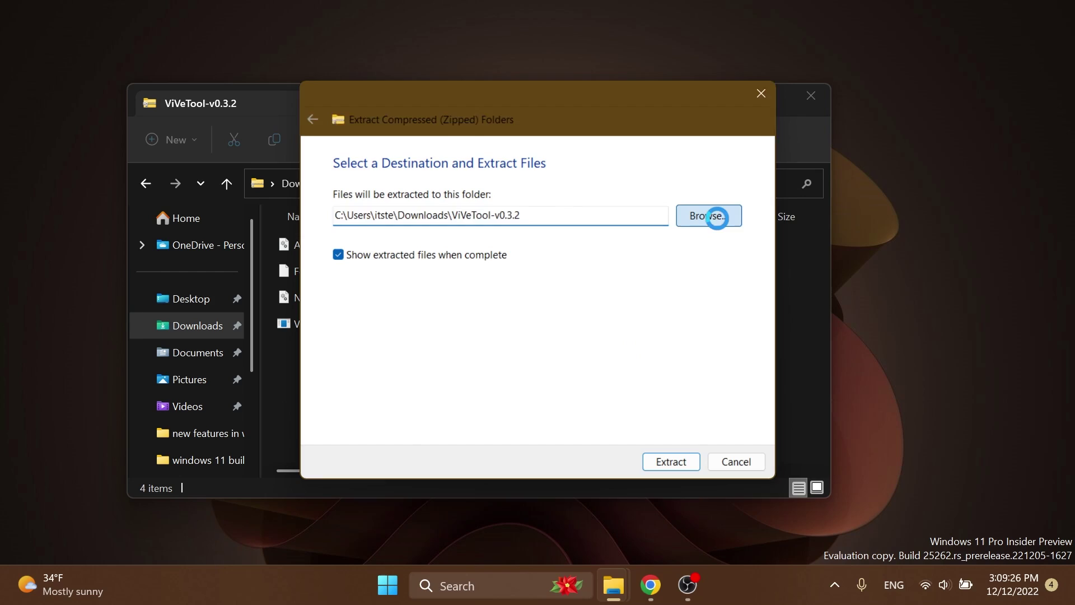
{"action": "scroll", "coordinate": [367, 377], "scroll_direction": "down", "scroll_amount": 3}
{"action": "left_click", "coordinate": [368, 377]}
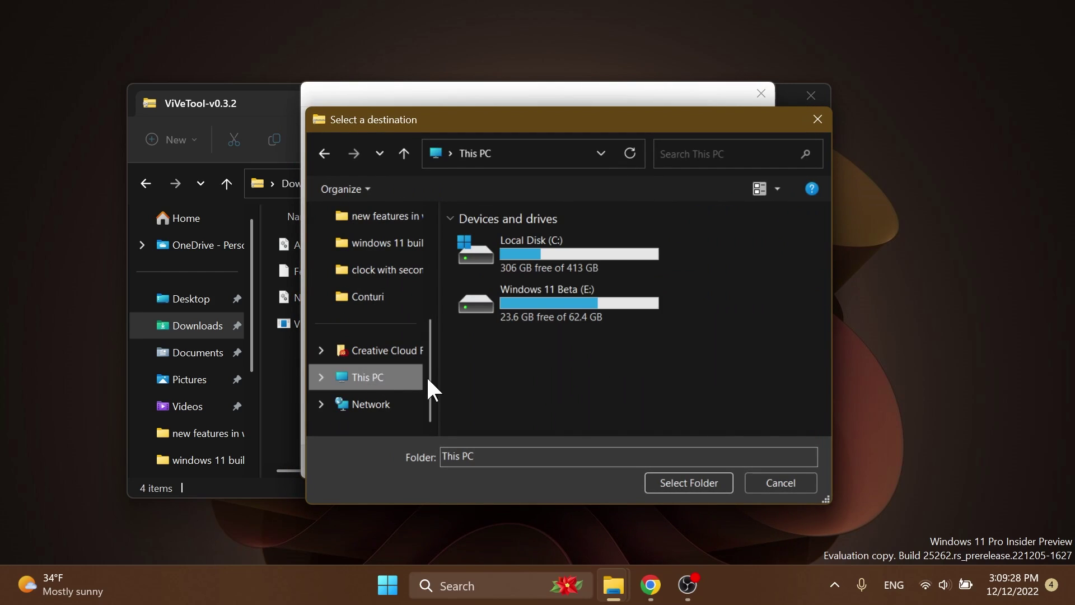
{"action": "double_click", "coordinate": [558, 259]}
{"action": "scroll", "coordinate": [554, 297], "scroll_direction": "down", "scroll_amount": 2}
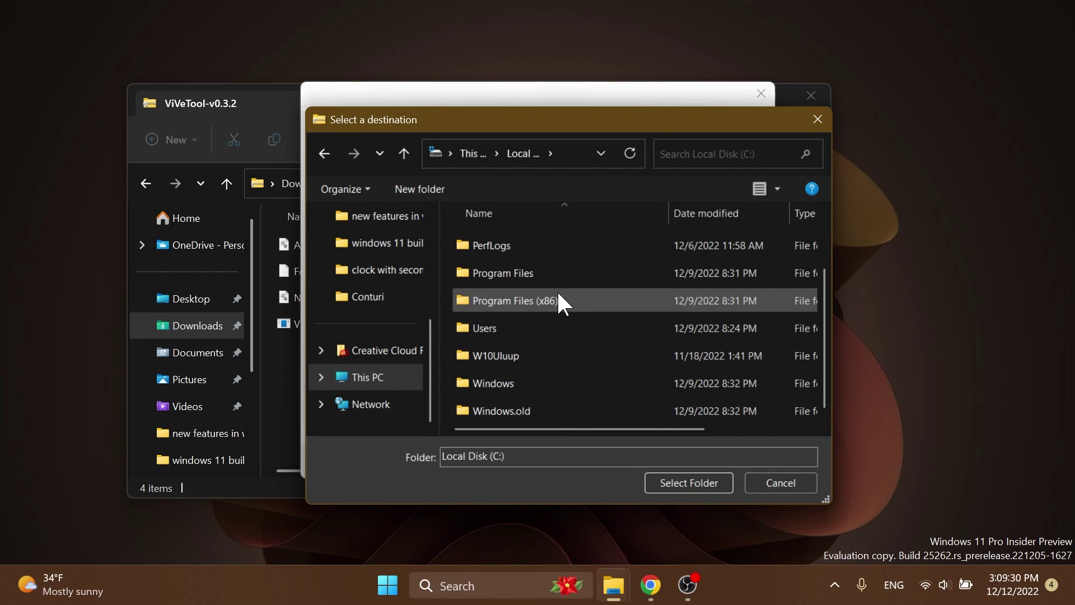
{"action": "double_click", "coordinate": [551, 380]}
{"action": "scroll", "coordinate": [556, 305], "scroll_direction": "down", "scroll_amount": 15}
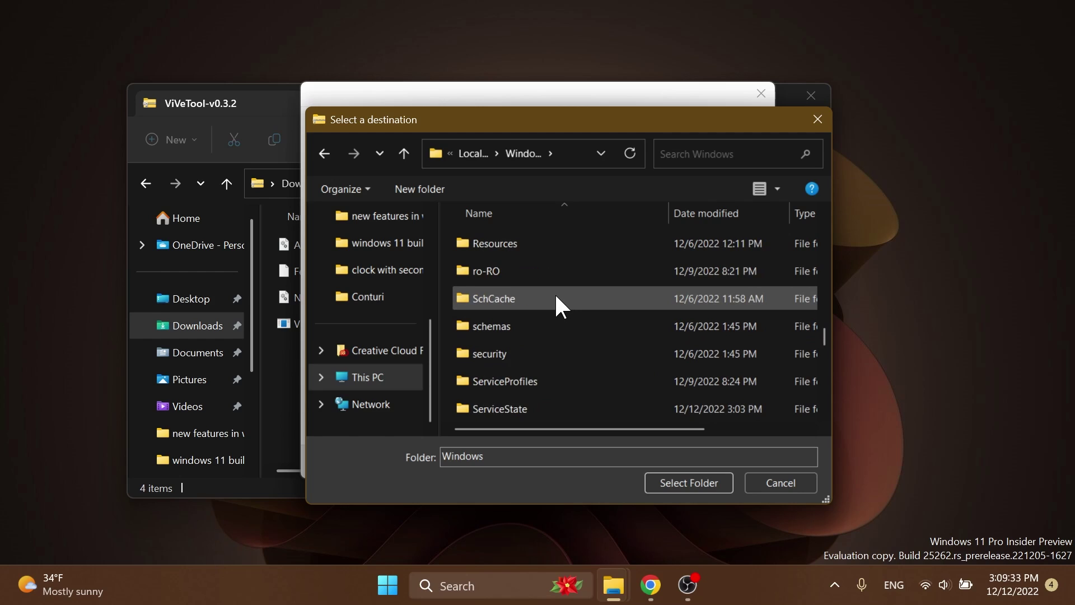
{"action": "scroll", "coordinate": [554, 292], "scroll_direction": "down", "scroll_amount": 4}
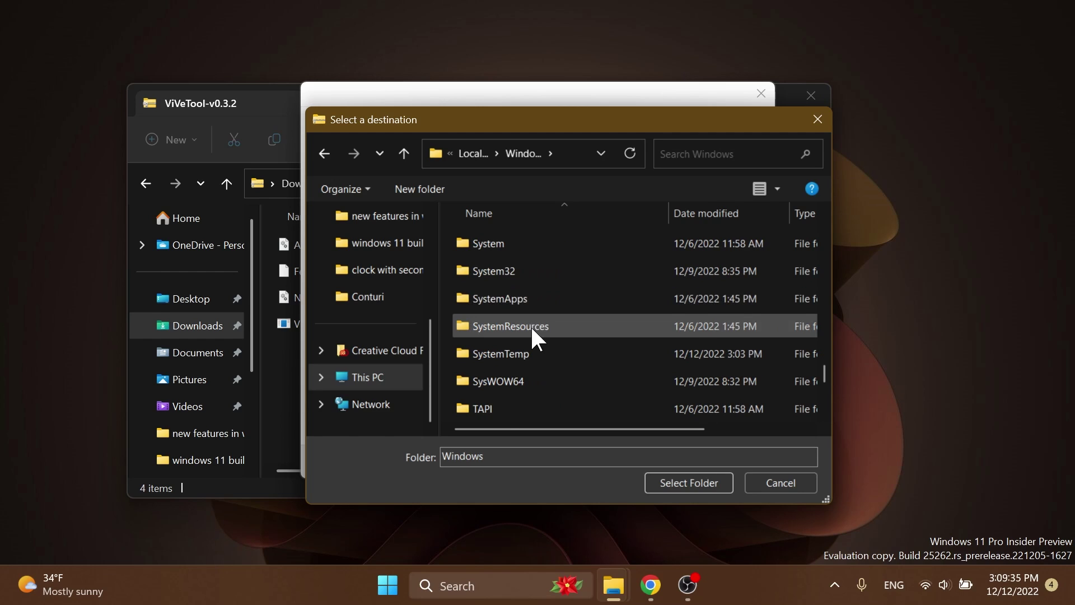
{"action": "left_click", "coordinate": [532, 269]}
{"action": "left_click", "coordinate": [672, 483]}
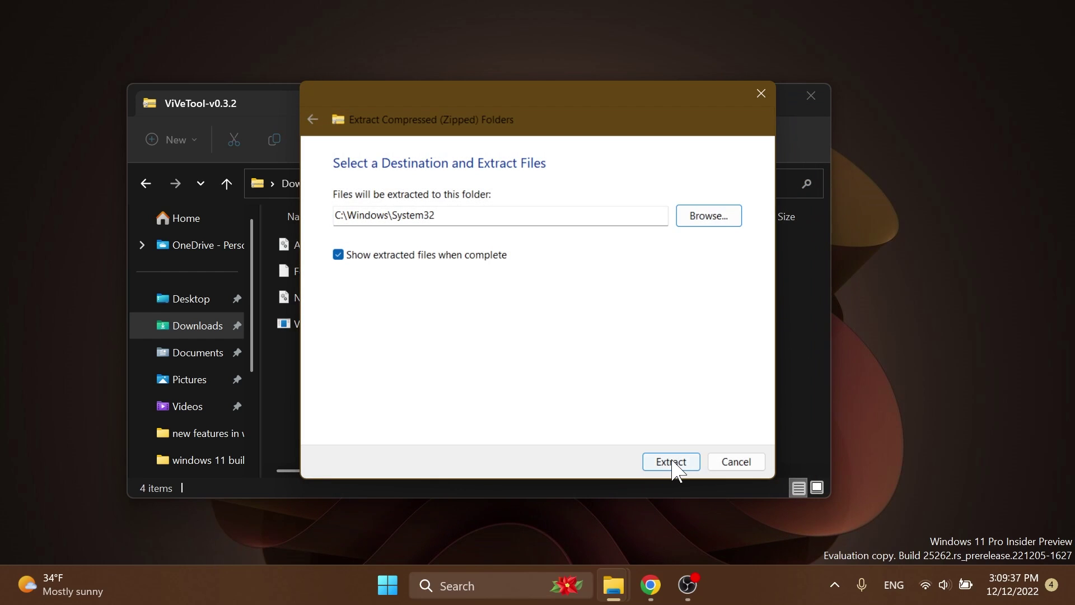
{"action": "left_click", "coordinate": [673, 462]}
Replace the existing files, allow each Access Denied prompt, and close the System32 window
{"action": "left_click", "coordinate": [279, 211]}
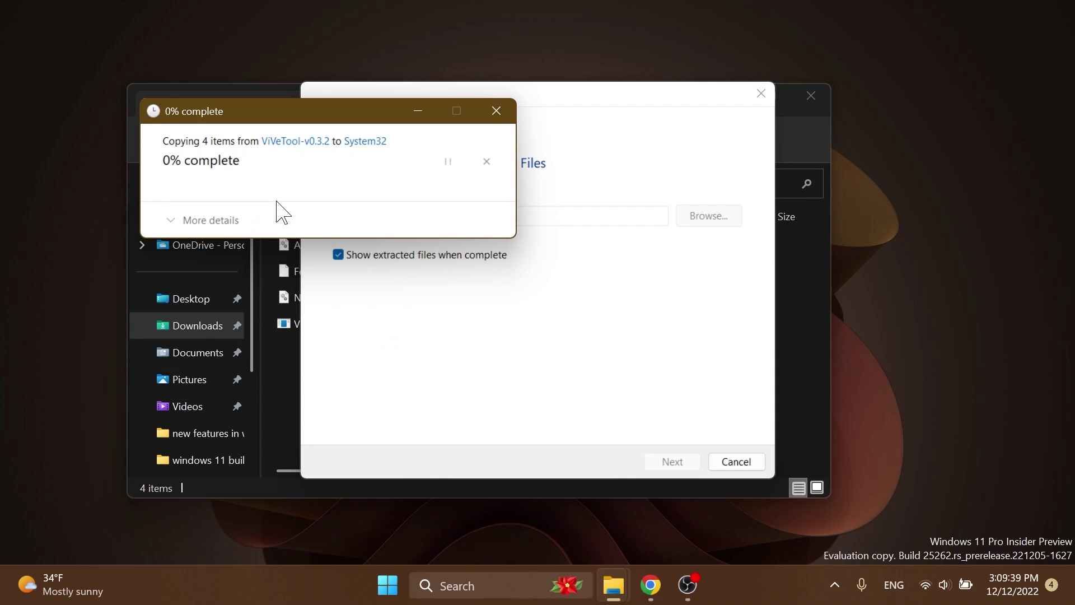
{"action": "left_click", "coordinate": [280, 246]}
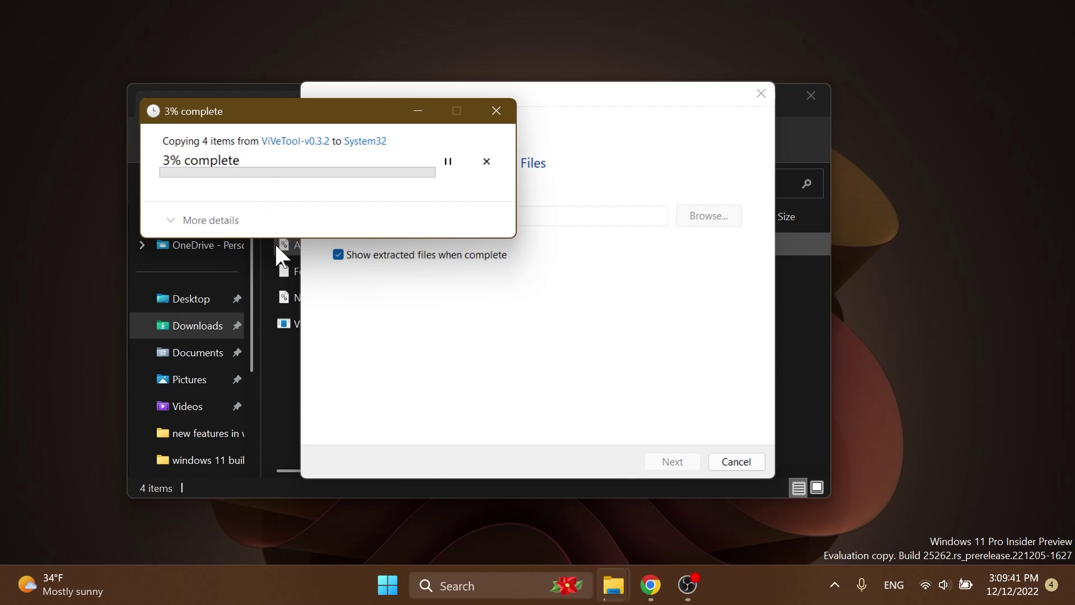
{"action": "left_click", "coordinate": [280, 247]}
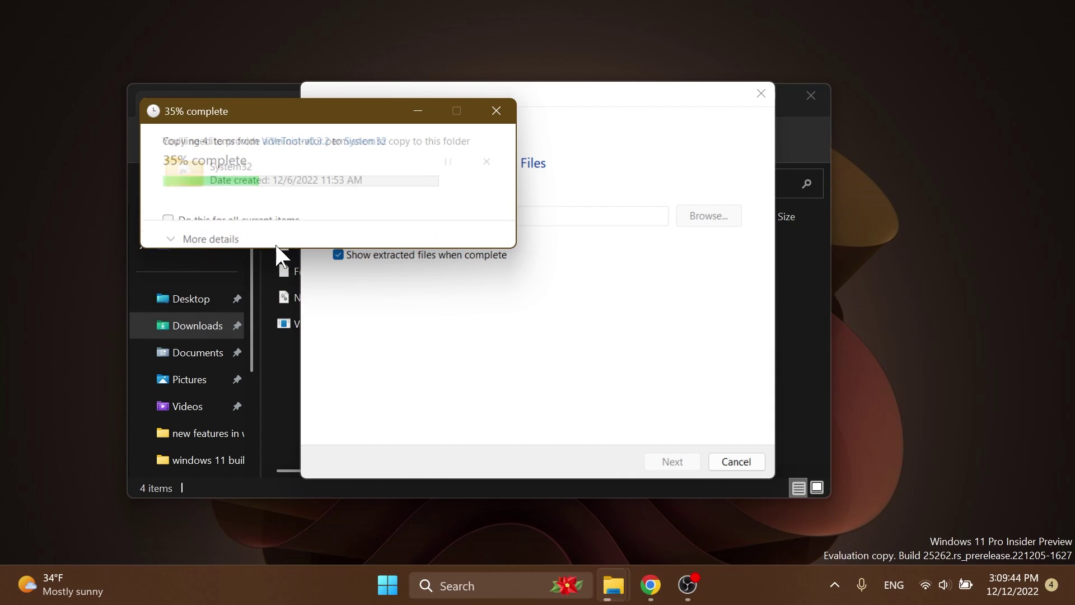
{"action": "left_click", "coordinate": [280, 246]}
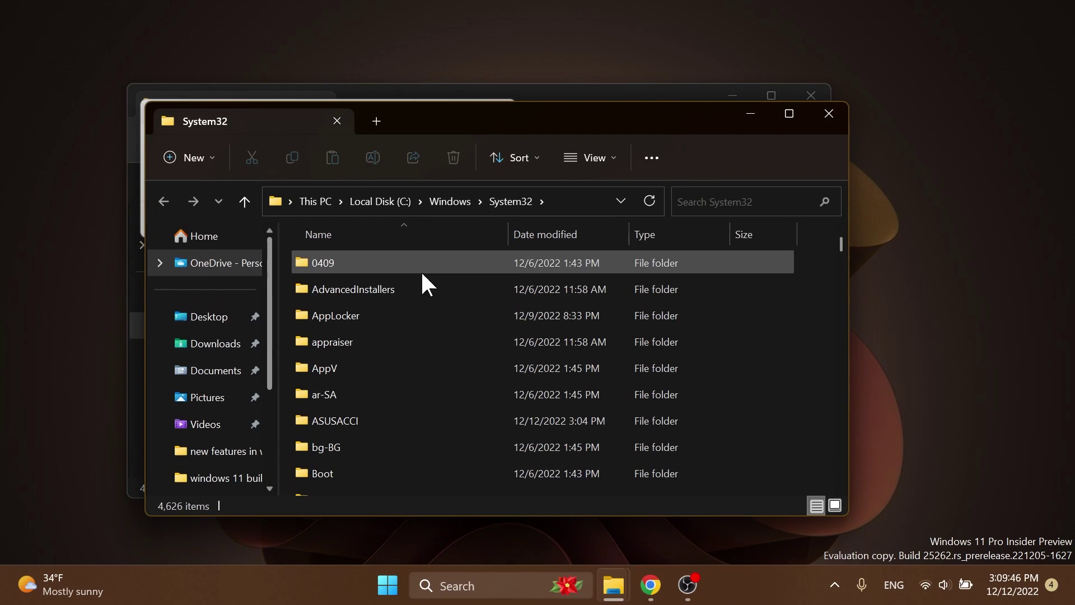
{"action": "left_click", "coordinate": [828, 118]}
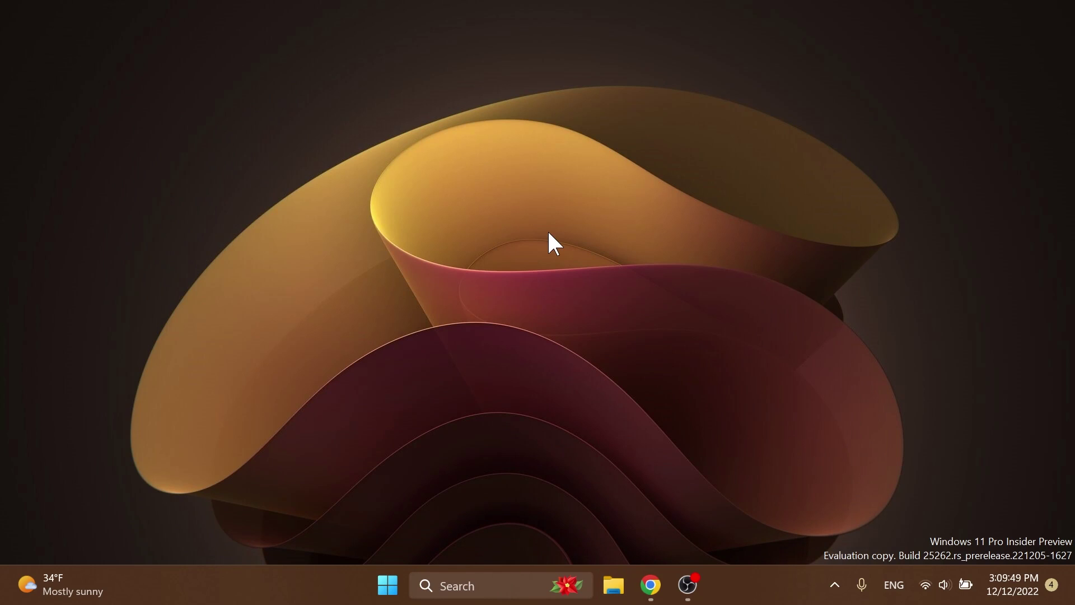
Search Start for cmd and run Command Prompt as administrator
{"action": "key", "text": "super"}
{"action": "type", "text": "cmd"}
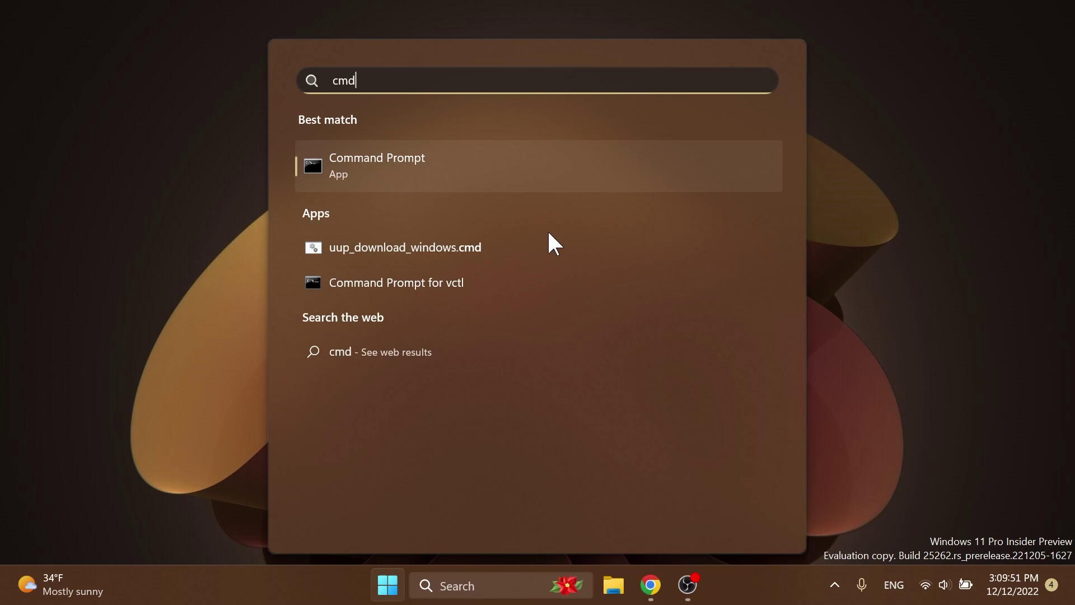
{"action": "right_click", "coordinate": [376, 164]}
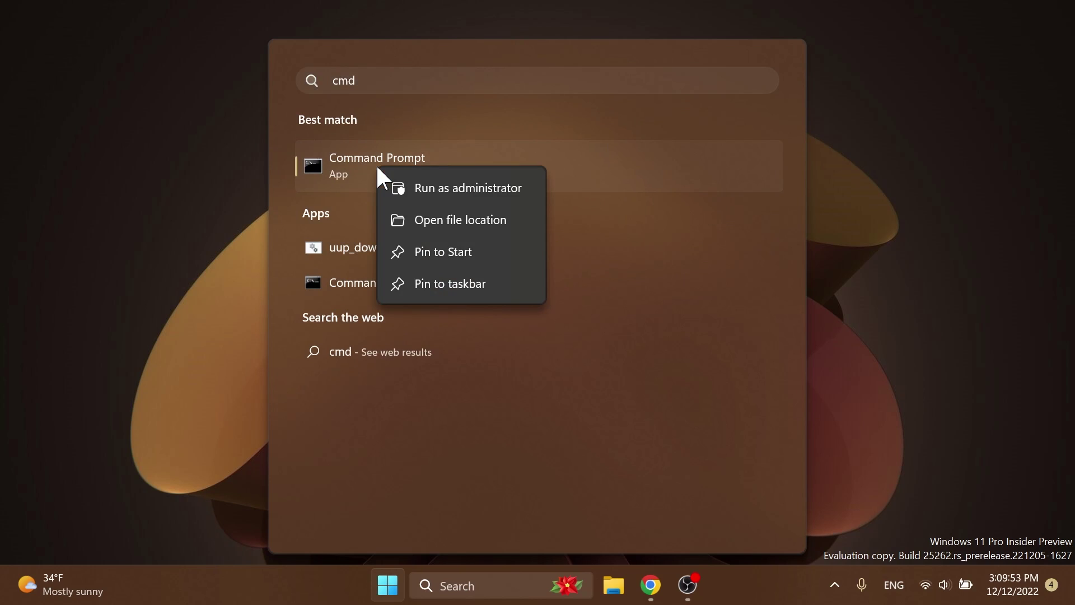
{"action": "left_click", "coordinate": [418, 190]}
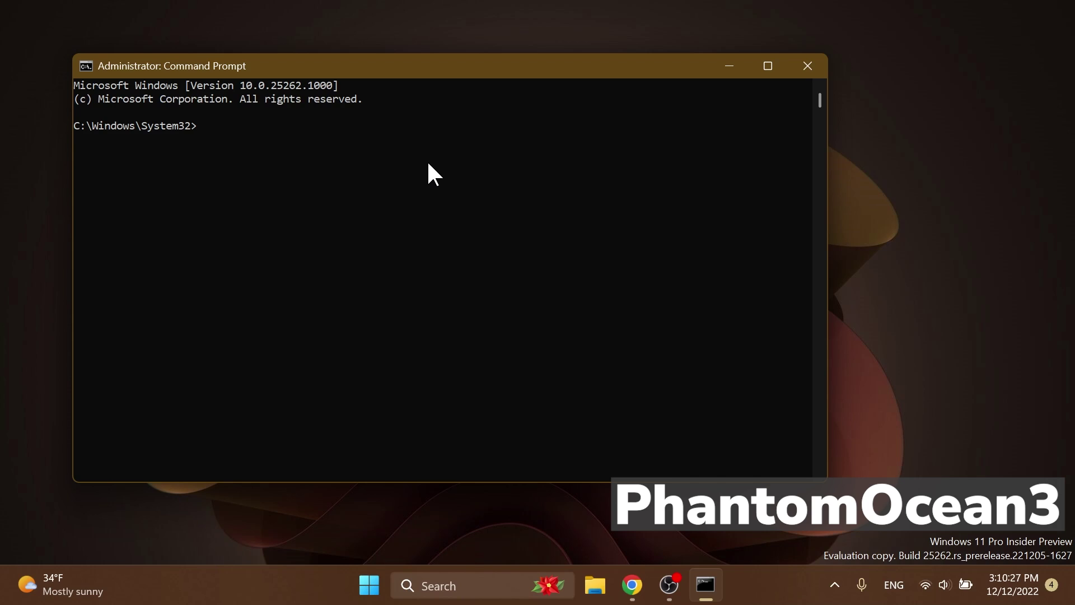
Run vivetool /enable /id:41740192, then close the Command Prompt window
{"action": "type", "text": "vivetool /enable /id:41740192"}
{"action": "key", "text": "Return"}
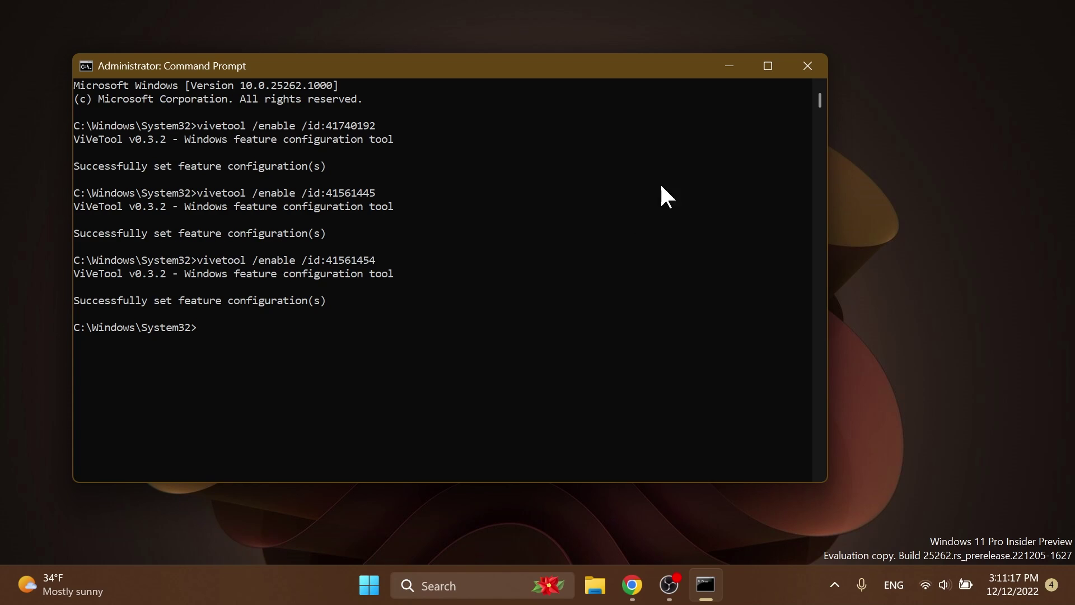
{"action": "left_click", "coordinate": [807, 66]}
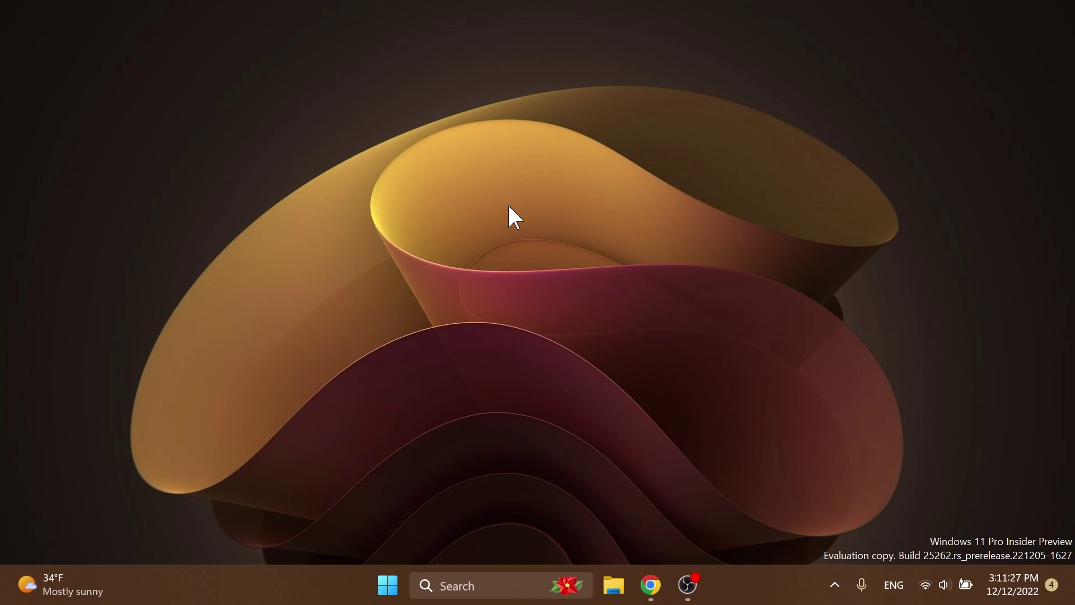
Open the Settings app from Windows search
{"action": "key", "text": "super+s"}
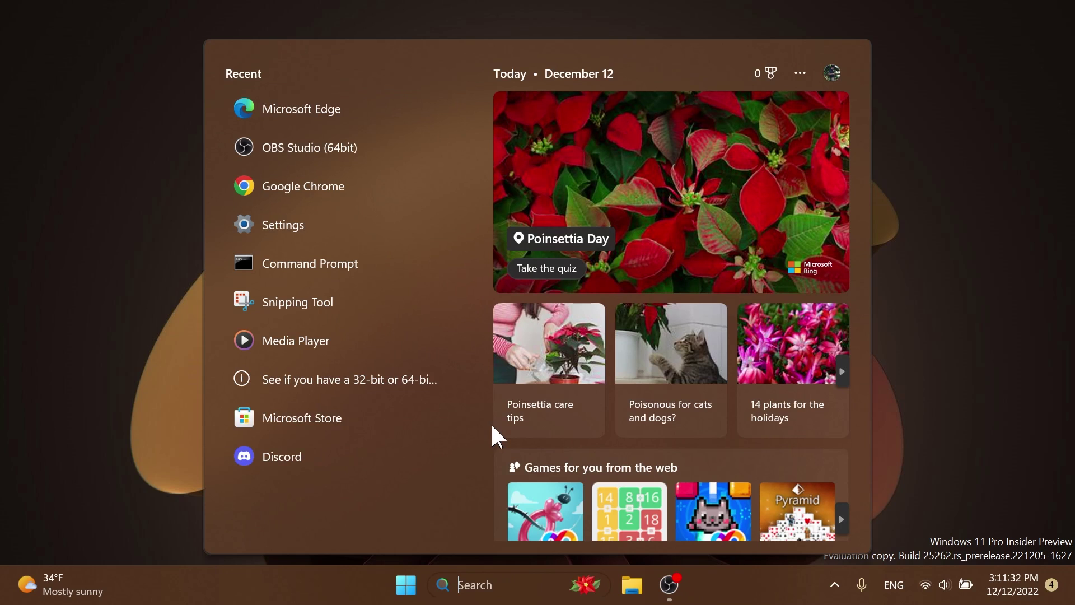
{"action": "type", "text": "settings"}
{"action": "left_click", "coordinate": [316, 156]}
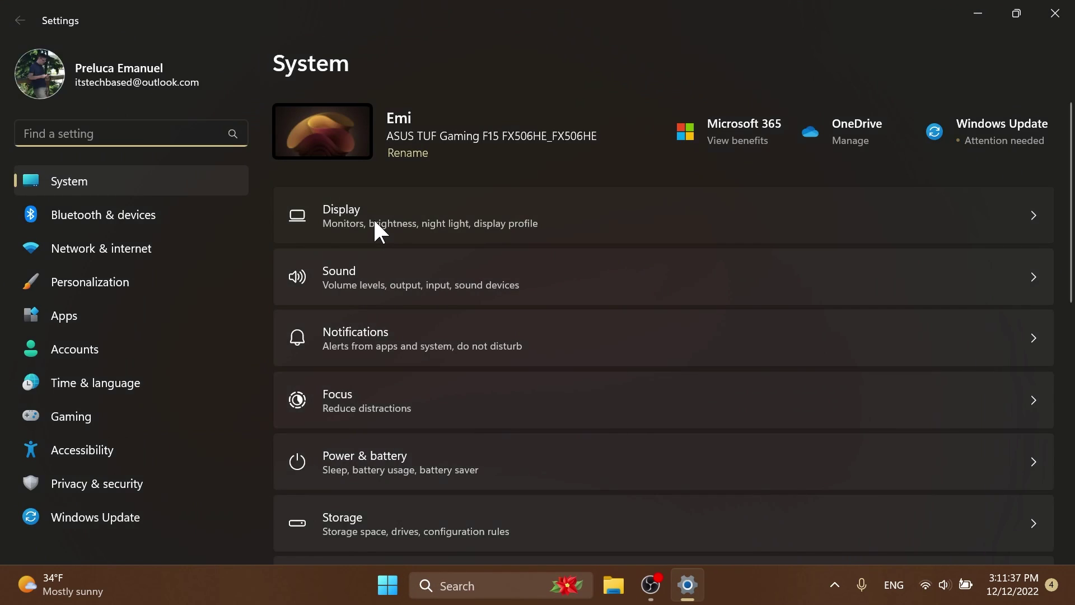
Under Display > Advanced display, switch Automatically manage color for apps to On
{"action": "left_click", "coordinate": [374, 221]}
{"action": "scroll", "coordinate": [578, 307], "scroll_direction": "down", "scroll_amount": 7}
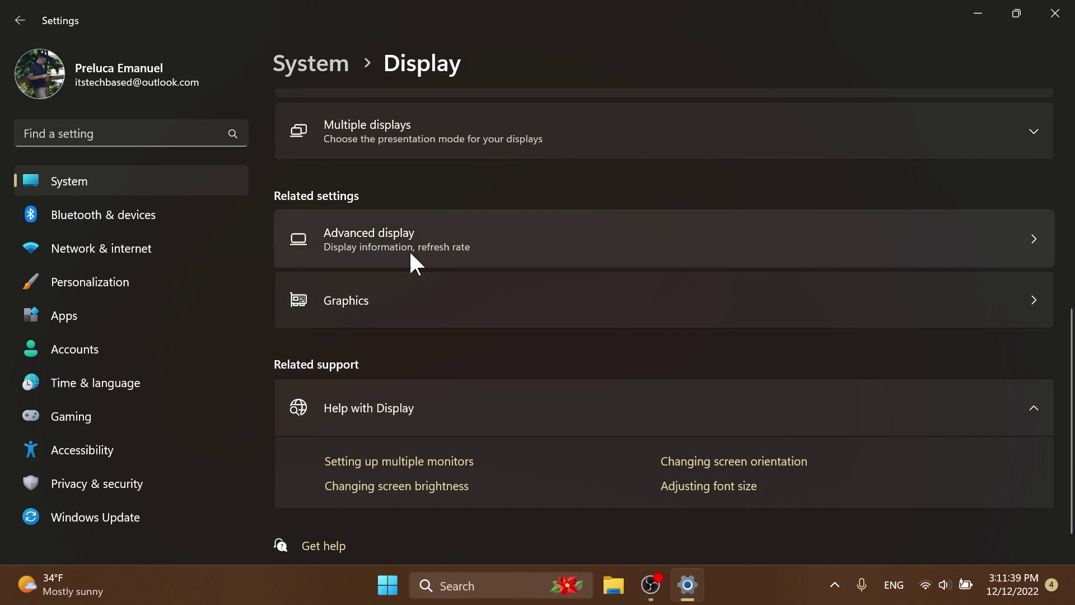
{"action": "left_click", "coordinate": [410, 252]}
{"action": "scroll", "coordinate": [556, 280], "scroll_direction": "down", "scroll_amount": 2}
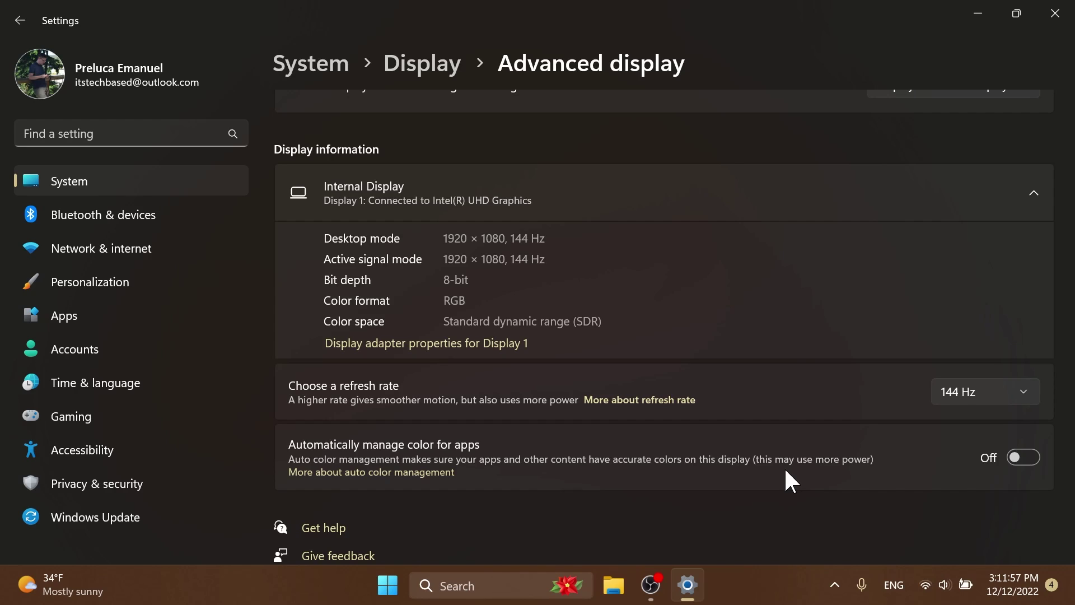
{"action": "left_click", "coordinate": [1023, 457]}
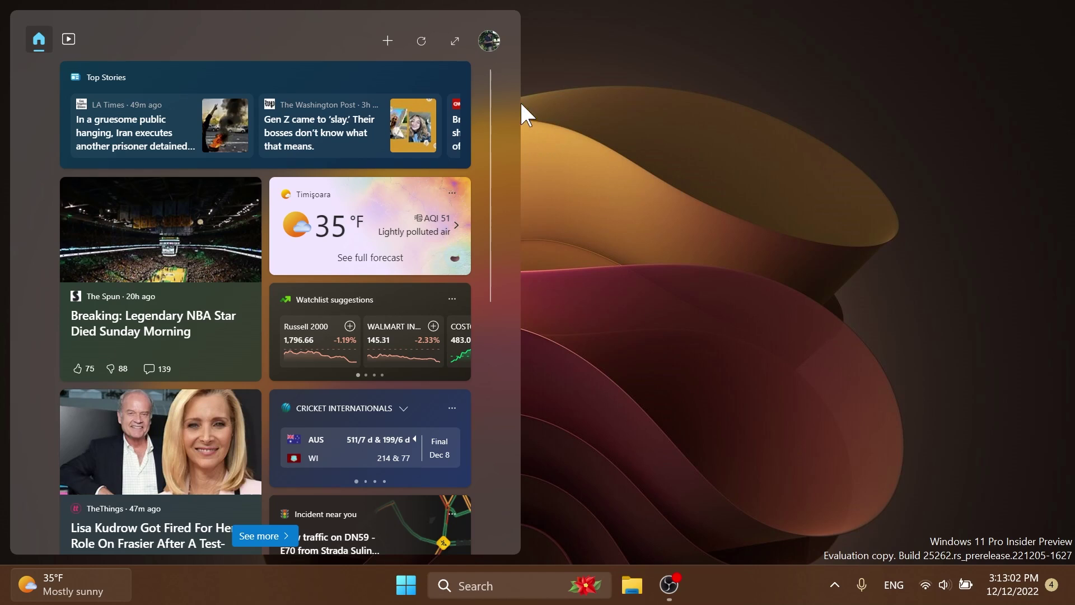
Dismiss the Widgets board by clicking the empty desktop
{"action": "left_click", "coordinate": [623, 277]}
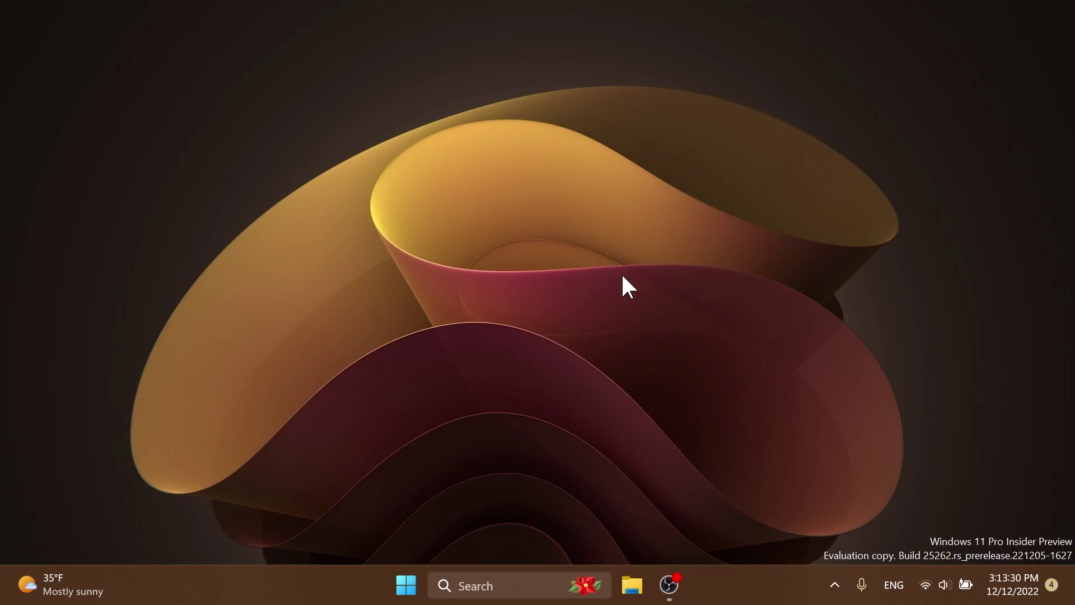